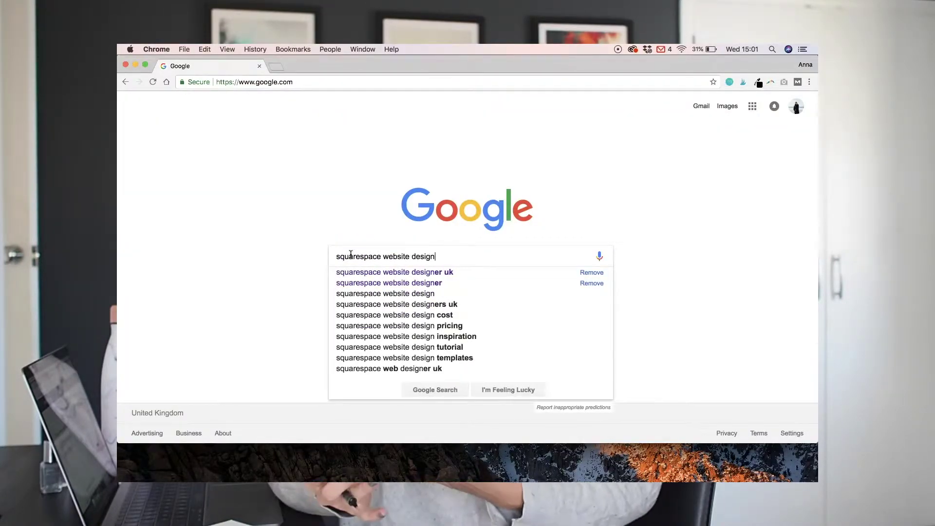
- Run a new Google search for 'website designer in Cornwall' from the homepage
key("Return")
left_click(434, 261)
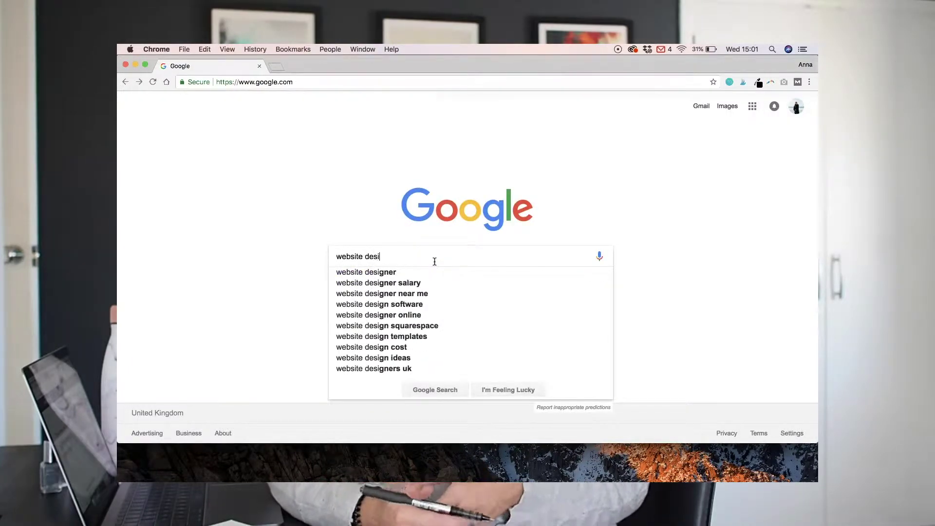
key("Return")
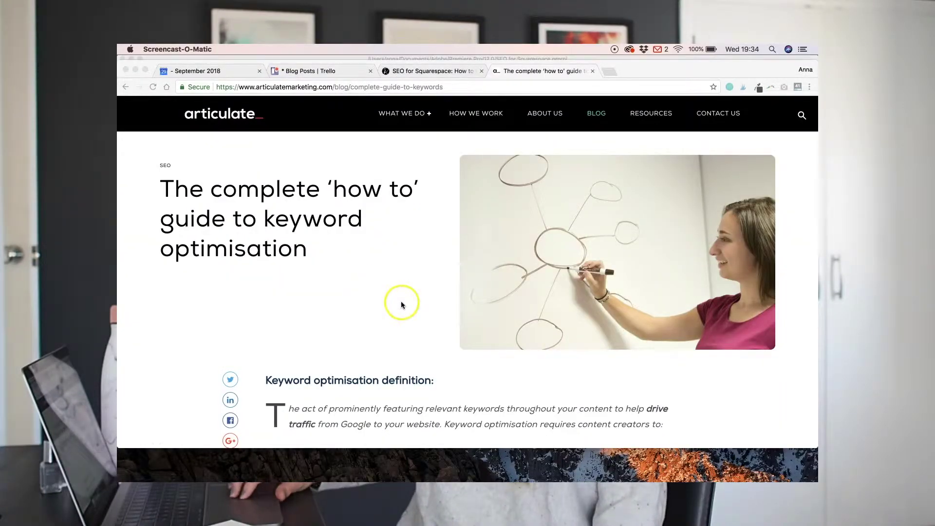
- Scroll down through the articulatemarketing.com keyword optimisation guide
scroll(388, 341, "down", 5)
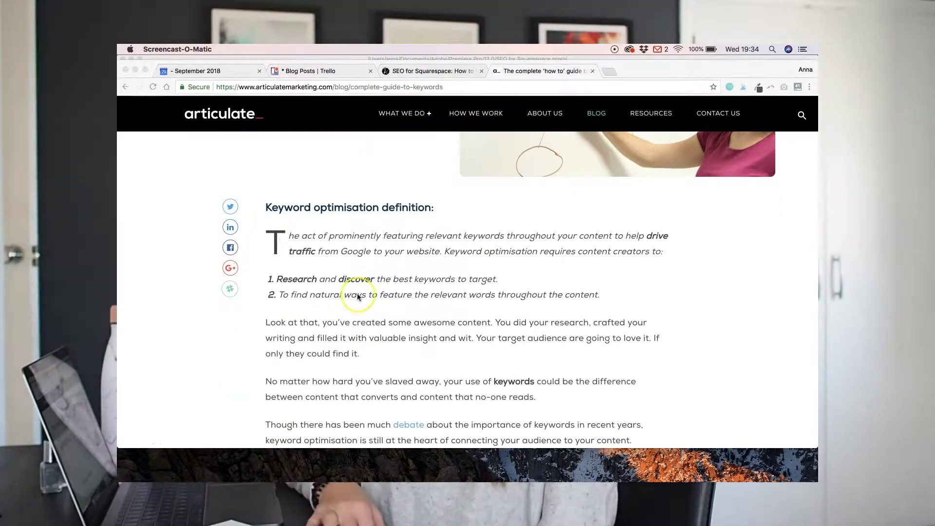
scroll(357, 294, "down", 7)
scroll(358, 293, "down", 10)
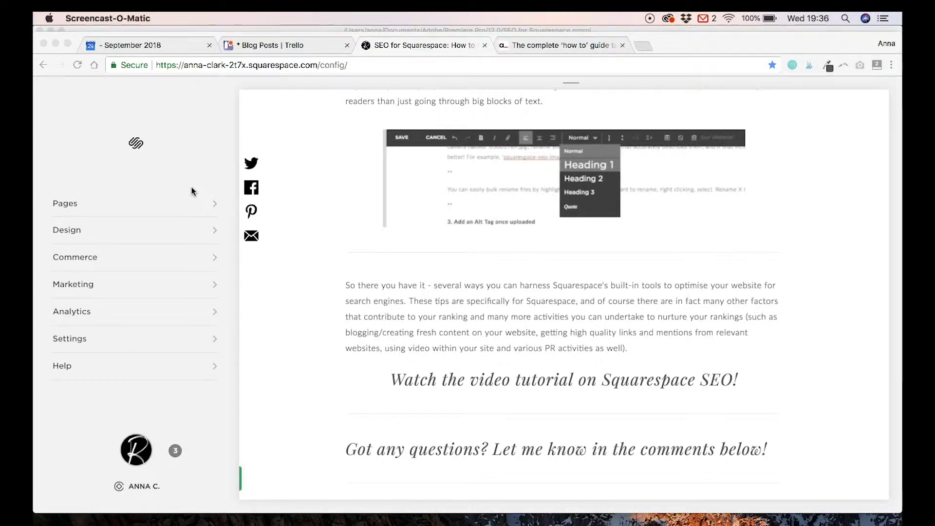
- Go to Settings and scroll down to the SEO panel
left_click(121, 346)
scroll(131, 391, "down", 3)
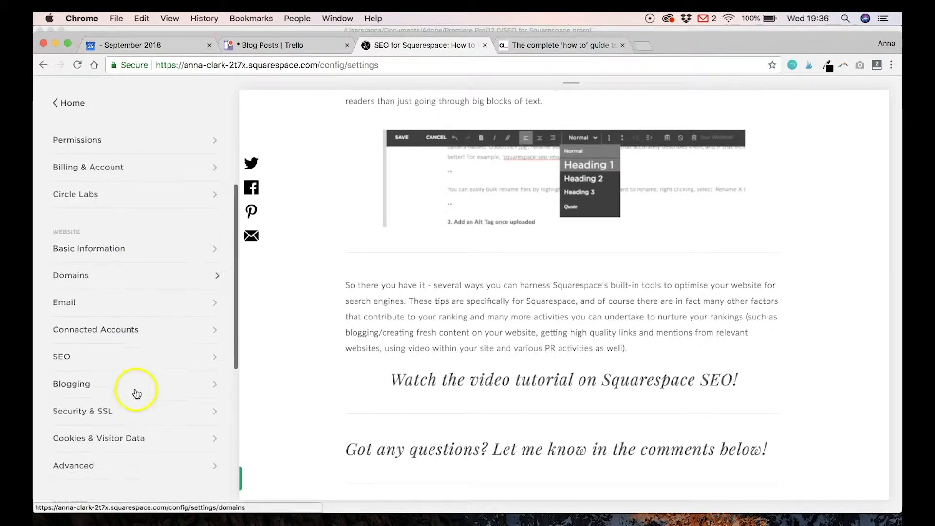
left_click(139, 357)
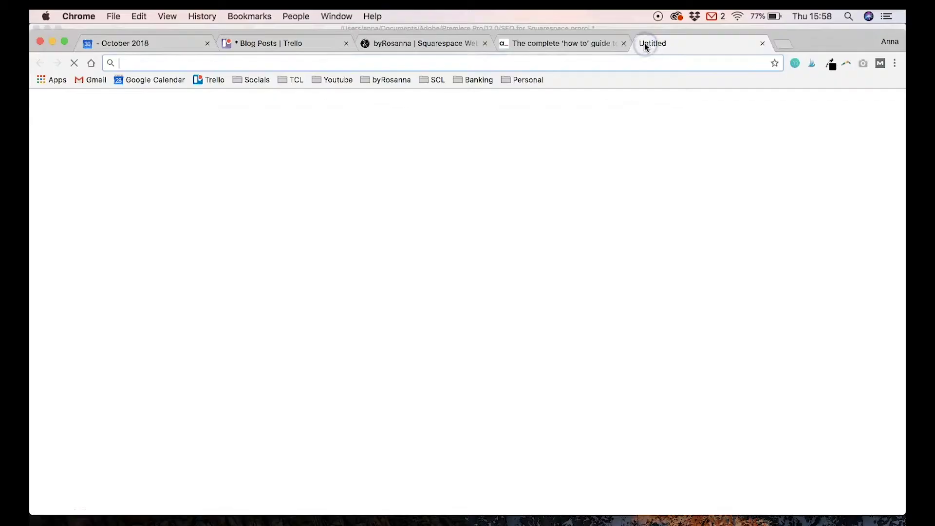
- Load the photographer's homepage in a new tab, then return to the Squarespace editor
type("oliviabossert.com")
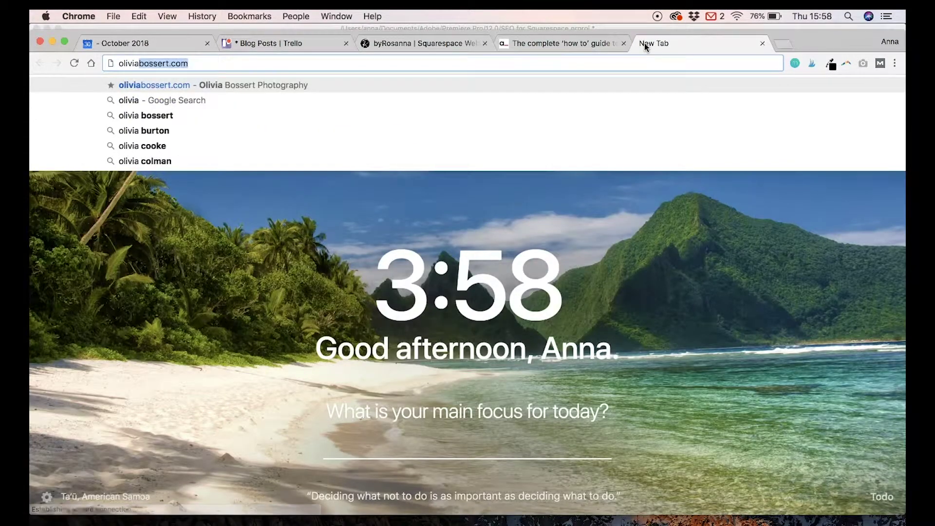
key("Return")
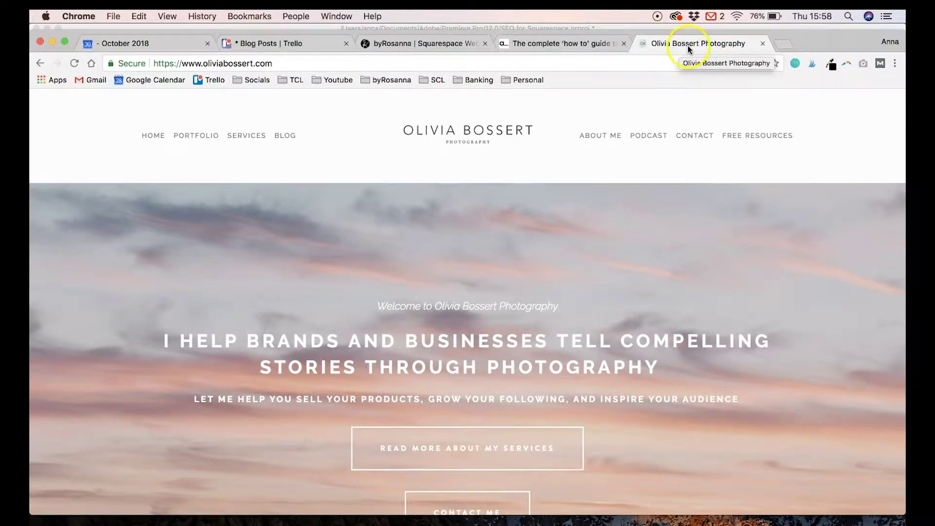
left_click(432, 43)
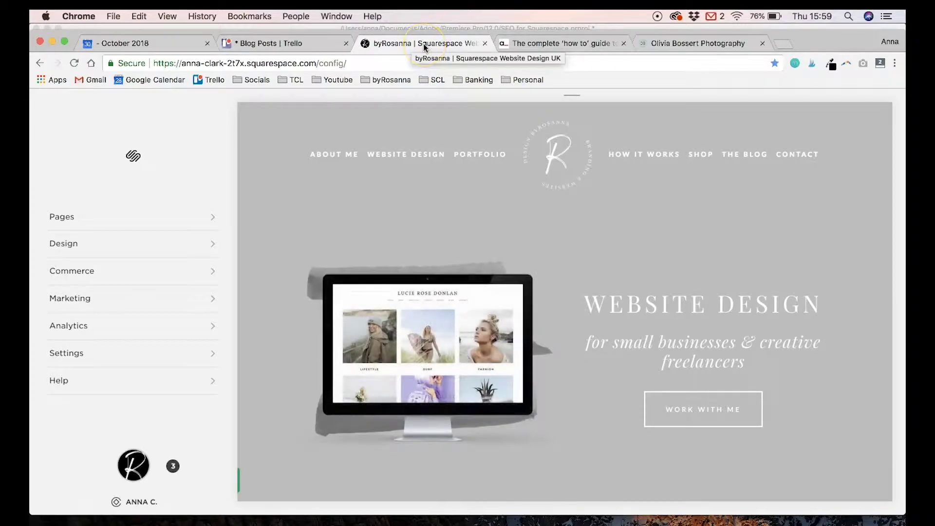
- Review the SEO description and the 'Squarespace Website Design UK' Page Title Format
left_click(109, 354)
left_click(183, 197)
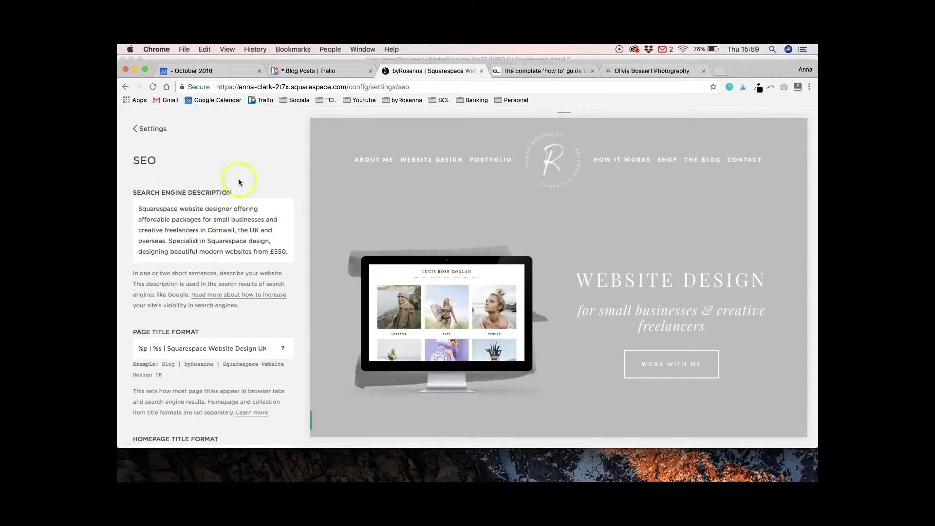
scroll(229, 296, "down", 3)
scroll(229, 295, "down", 5)
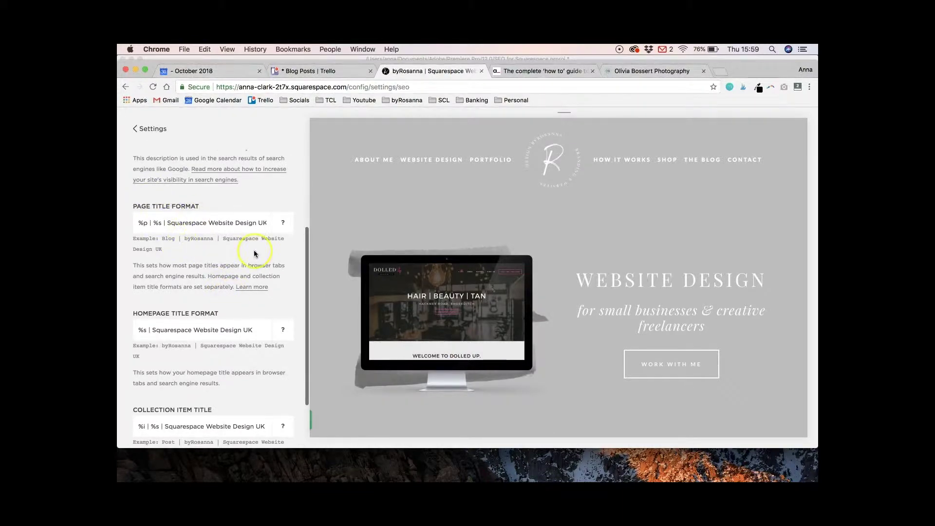
scroll(255, 253, "up", 7)
left_click(167, 324)
left_click_drag(167, 323, 280, 326)
left_click(238, 324)
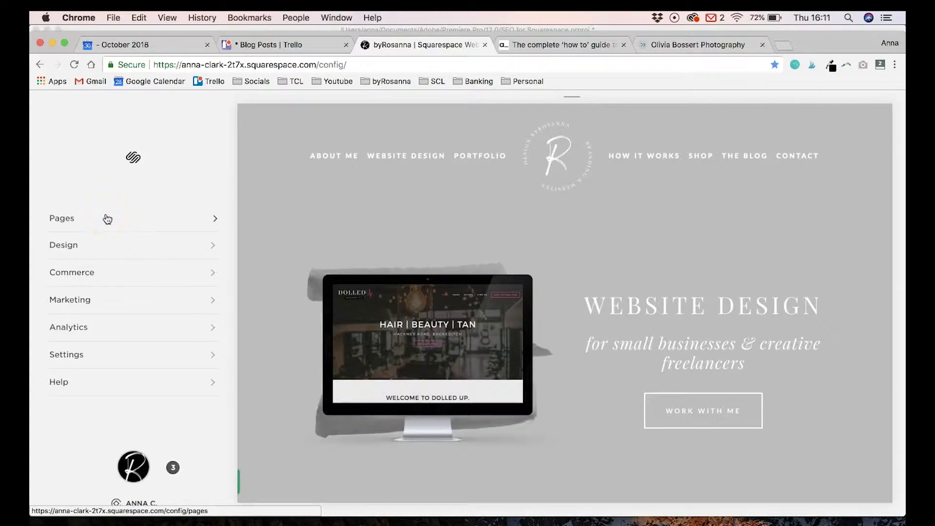
- Bring up the Website Design page's gear settings from the Pages list
left_click(107, 219)
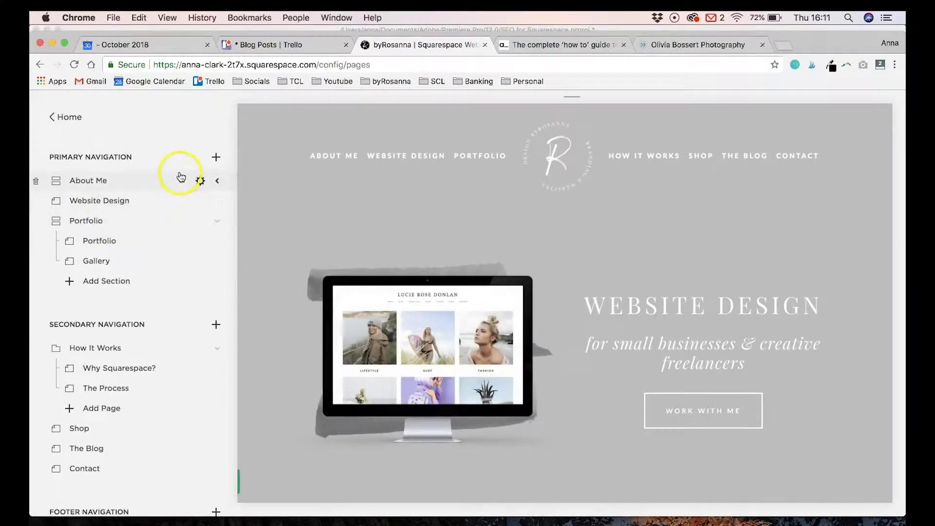
scroll(167, 285, "down", 1)
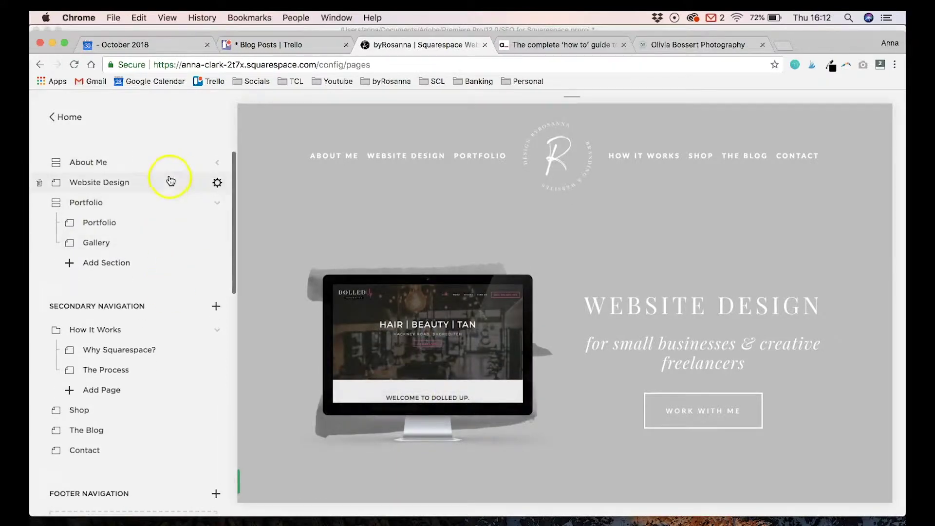
scroll(170, 181, "up", 1)
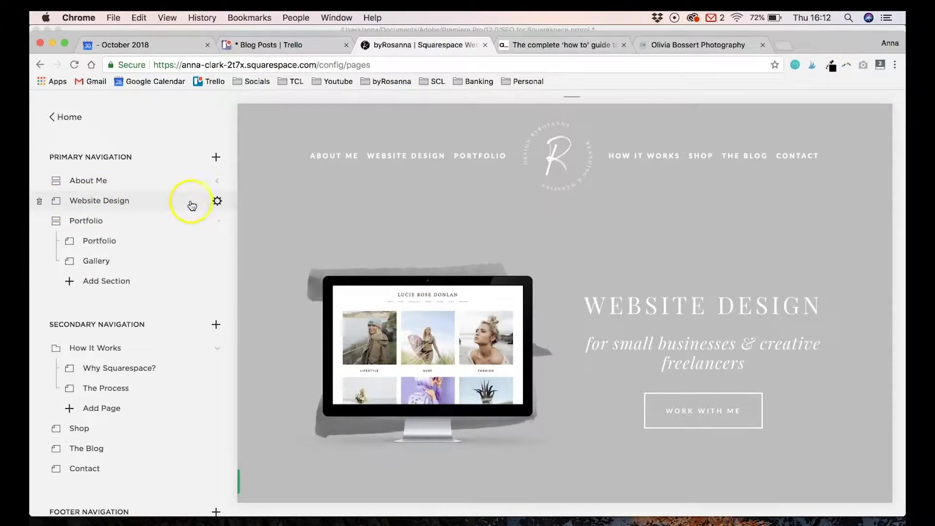
left_click(218, 202)
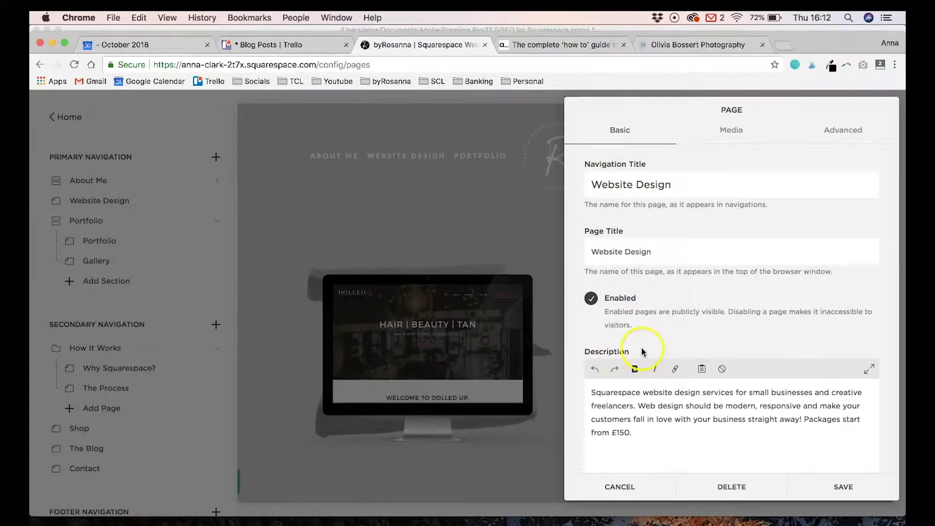
- Scroll the Website Design page settings down to its URL Slug field
scroll(642, 348, "down", 3)
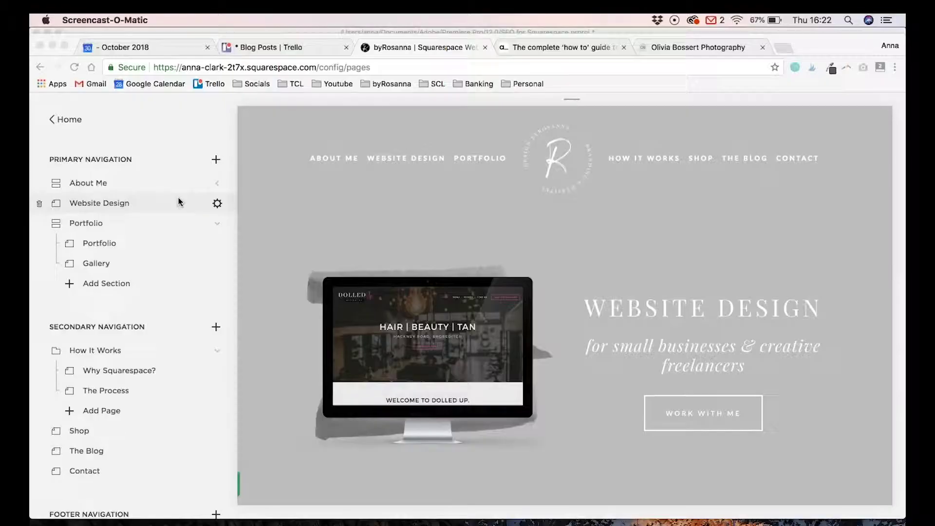
- Go to the Blog page under Not Linked and start a new post
left_click(174, 295)
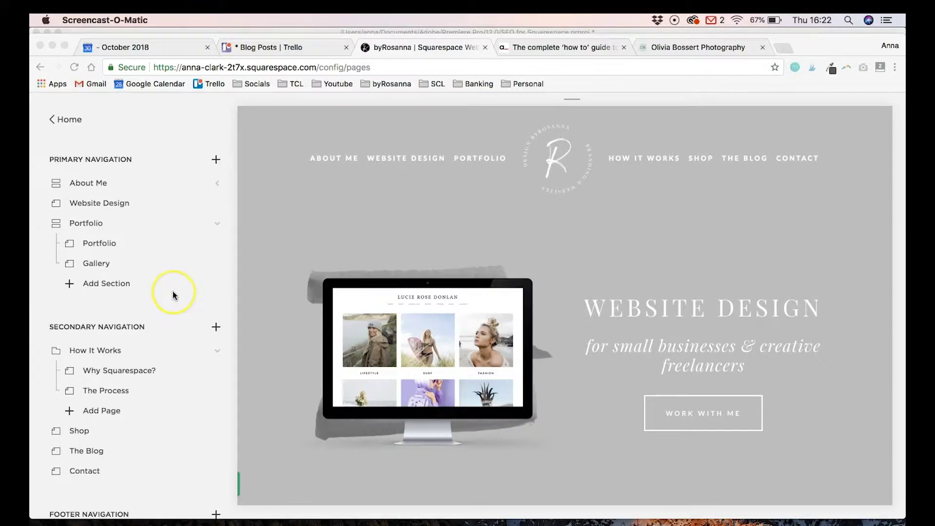
scroll(173, 295, "down", 10)
left_click(138, 362)
left_click(150, 385)
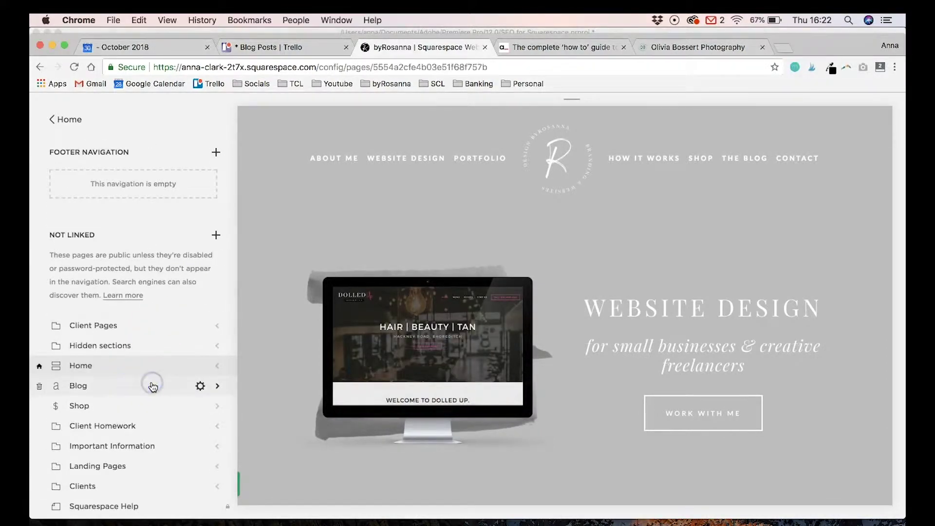
left_click(155, 236)
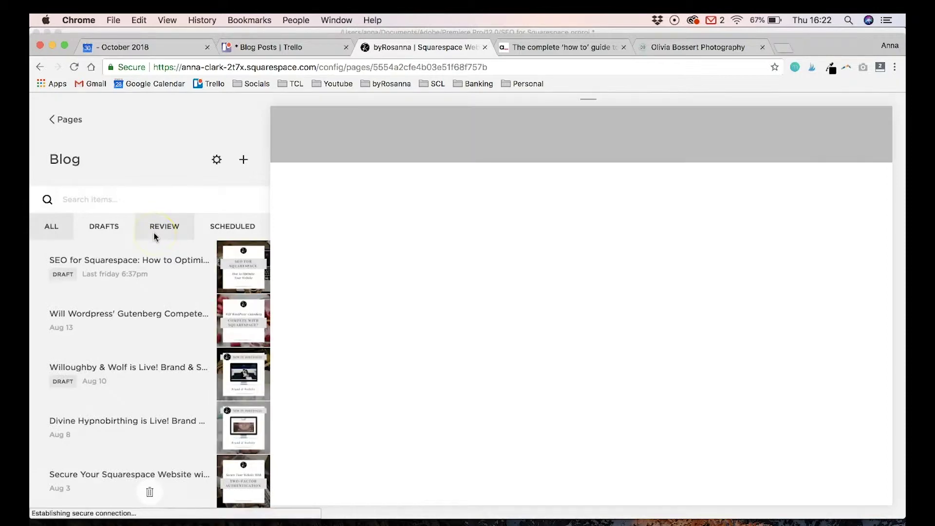
left_click(232, 225)
left_click(243, 160)
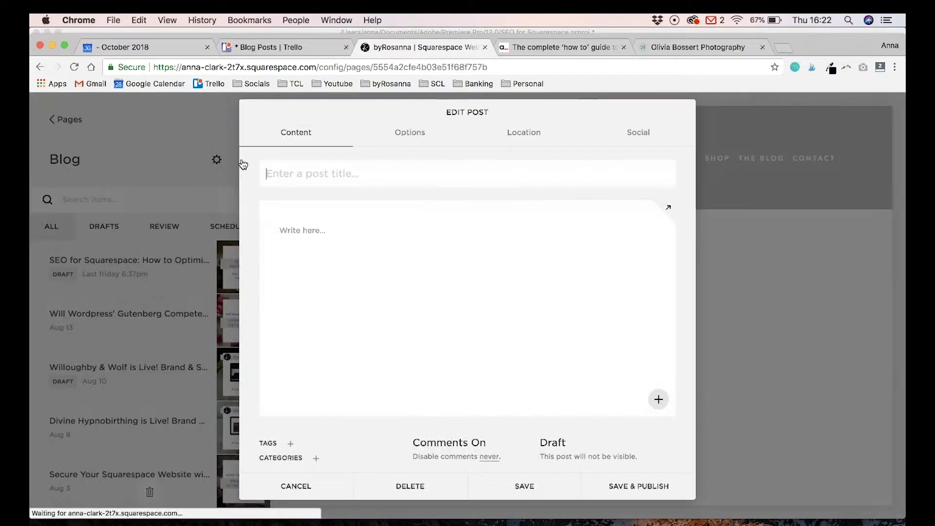
- Title the post 'SEO for Squarespace: How to Optimise Your Site', add body text, save as draft
left_click(305, 173)
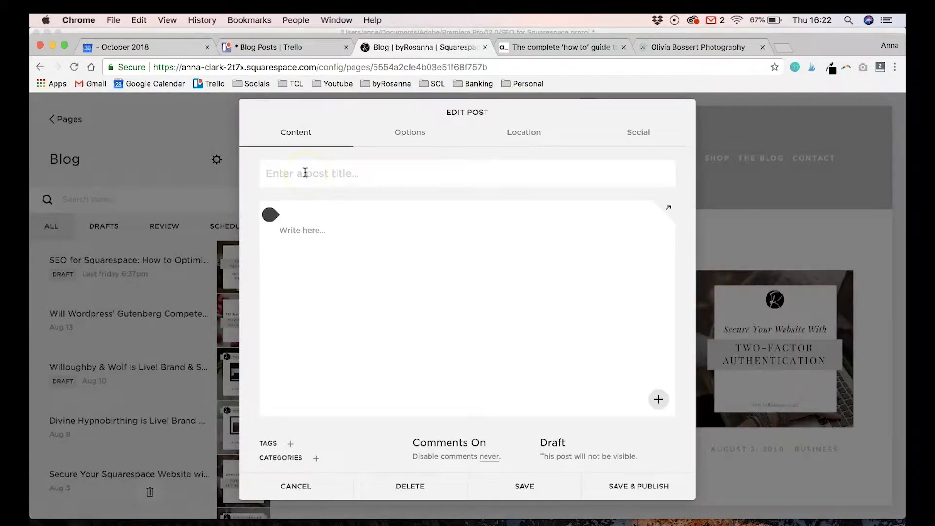
type("SEO for Squarespace: How to OP")
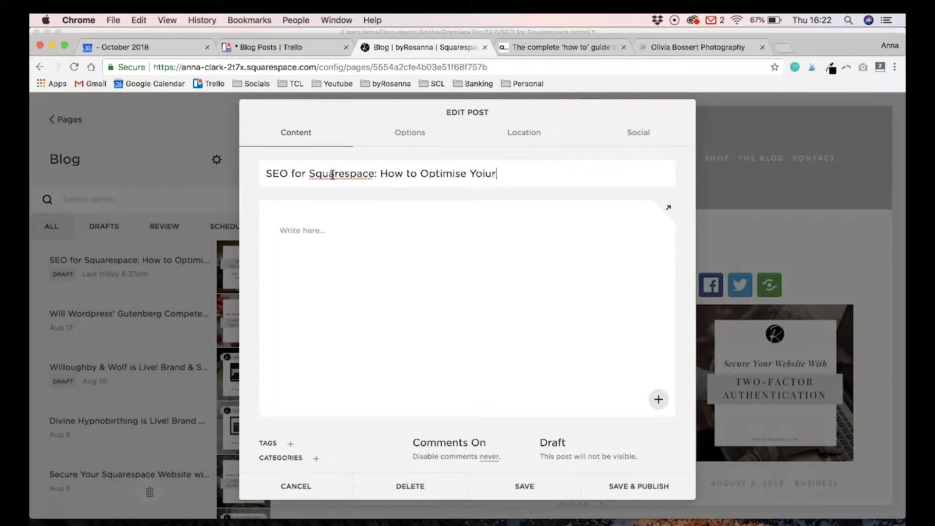
key("BackSpace")
key("BackSpace")
key("BackSpace")
left_click(263, 215)
type("Text")
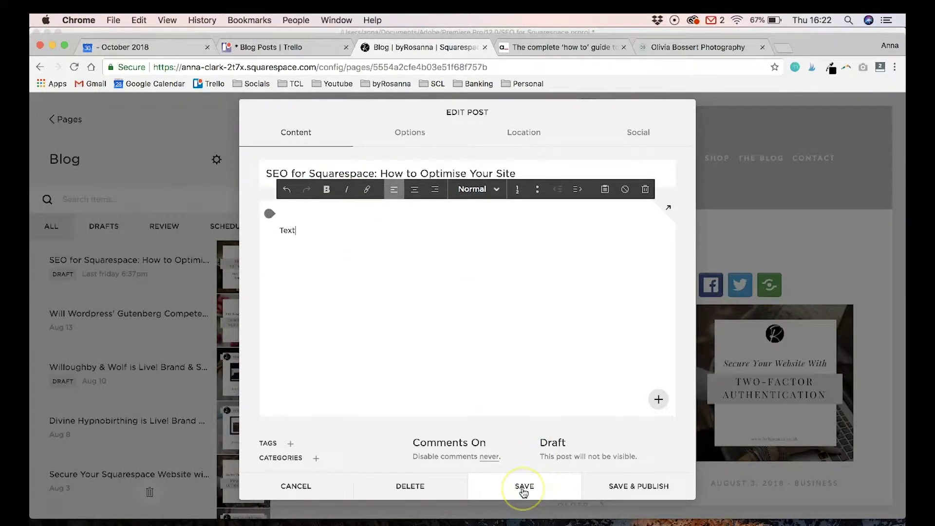
left_click(523, 491)
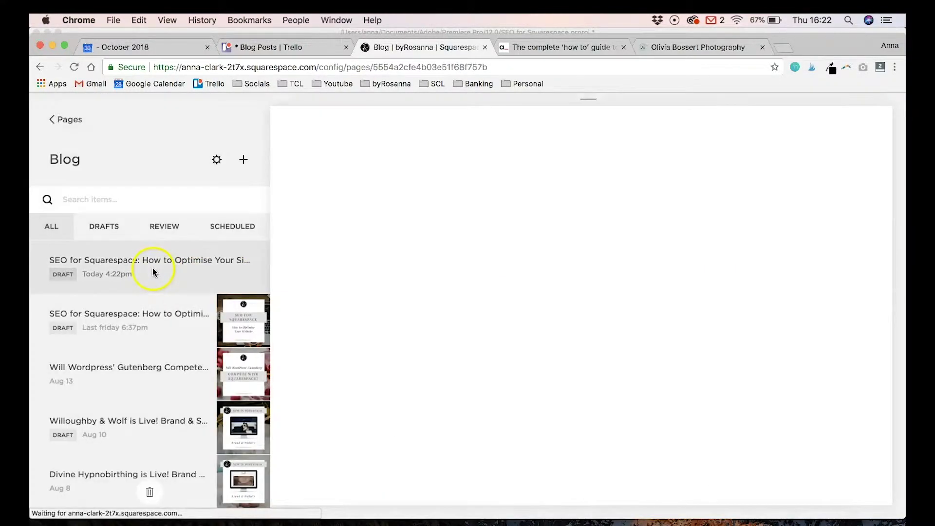
- Reopen the draft post and select its Post URL slug under Options
mouse_move(150, 267)
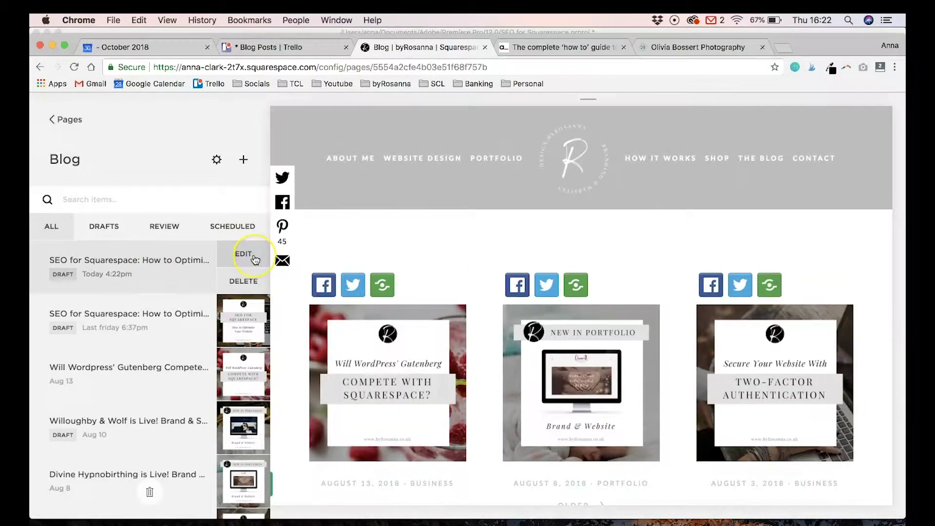
left_click(254, 259)
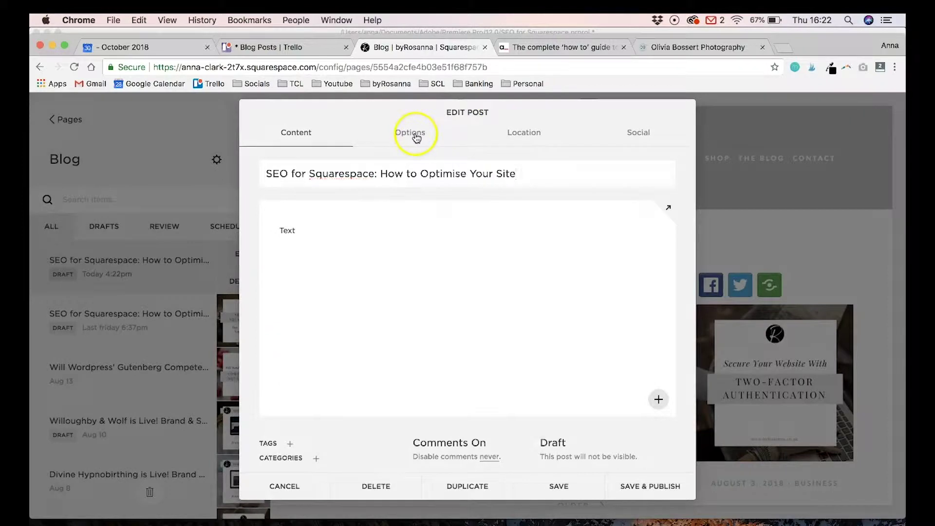
left_click(416, 138)
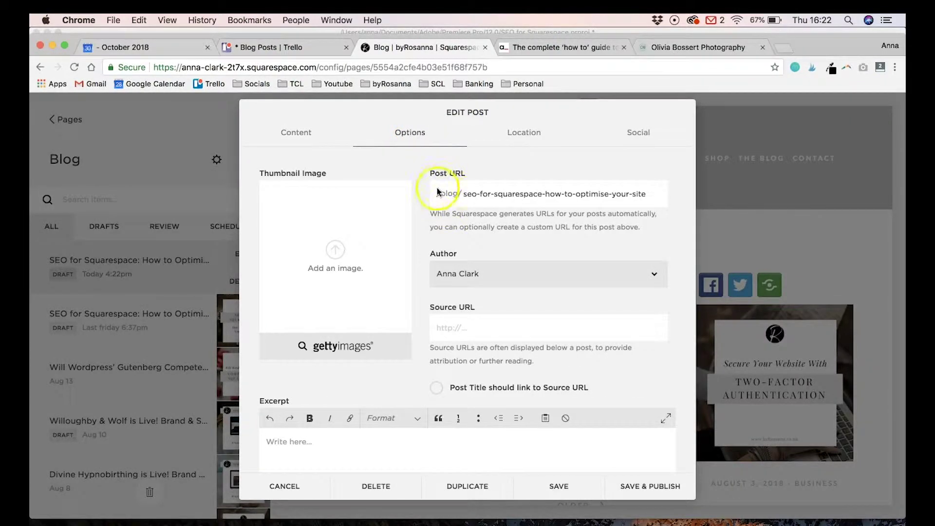
left_click(464, 194)
left_click_drag(464, 193, 659, 194)
left_click(614, 194)
- Remove 'for', 'to', 'how' and trailing words to leave seo-squarespace-optimise, then save
left_click(463, 193)
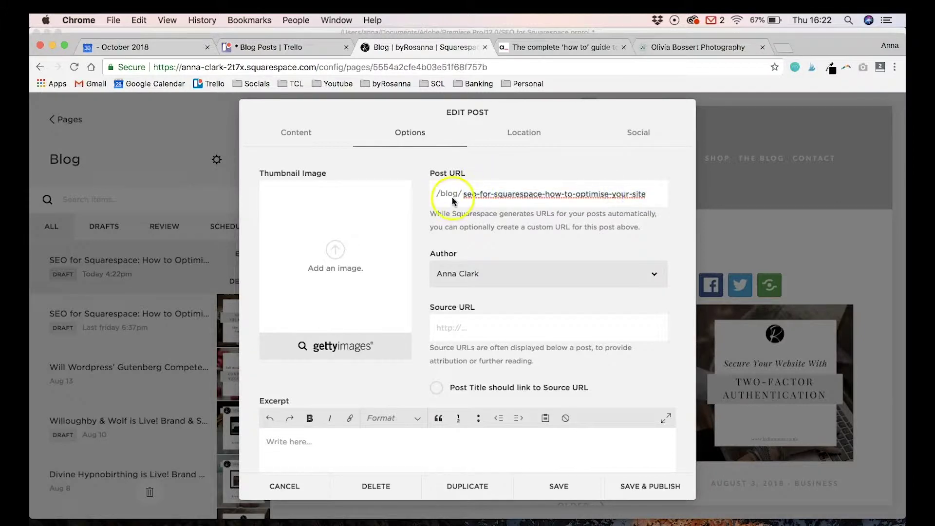
double_click(489, 194)
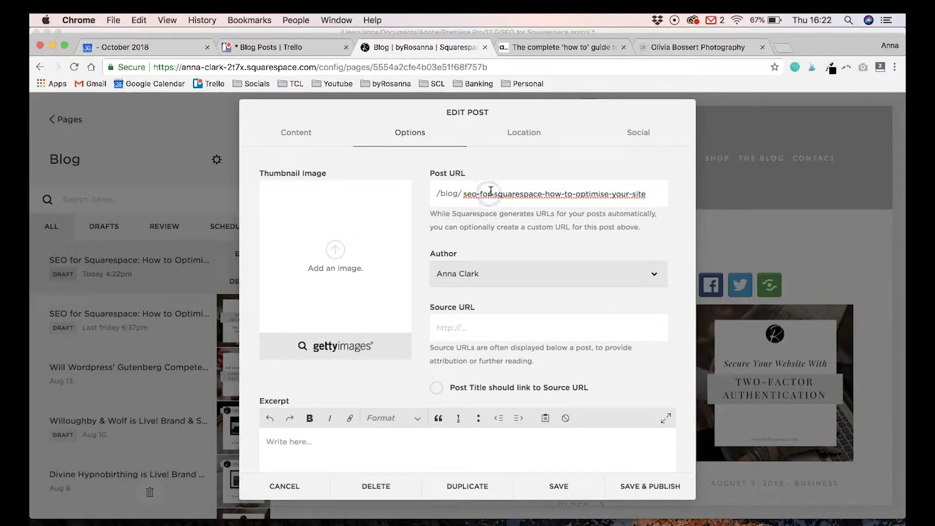
key("BackSpace")
key("BackSpace")
key("End")
key("BackSpace")
left_click(555, 199)
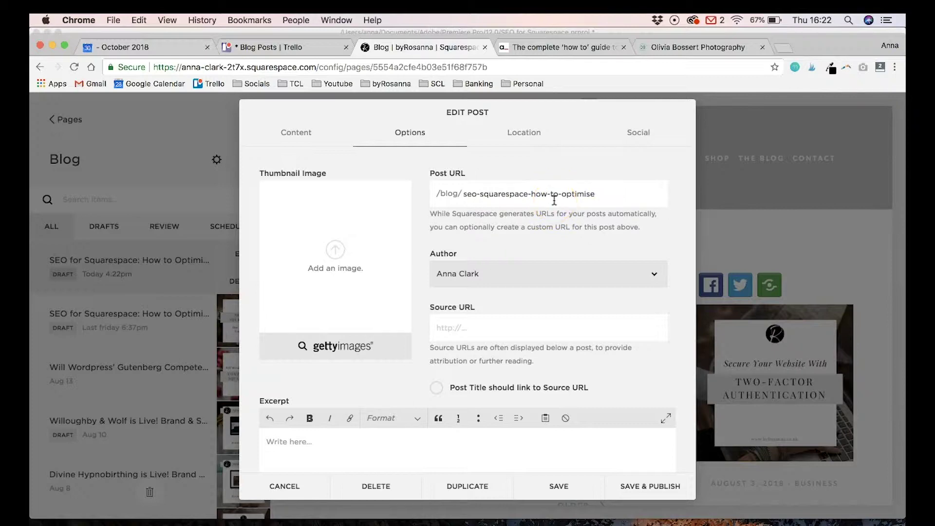
double_click(553, 195)
key("BackSpace")
key("BackSpace")
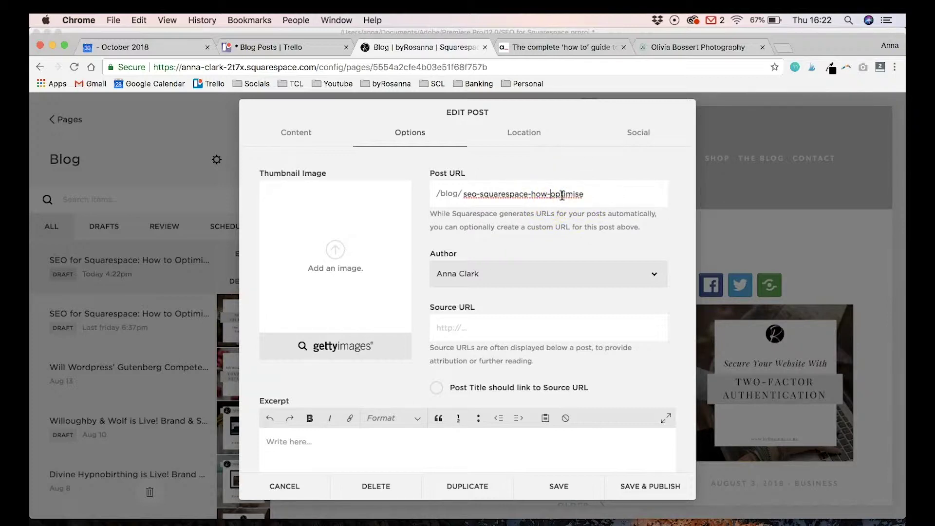
key("BackSpace")
key("BackSpace")
key("BackSpace")
key("BackSpace")
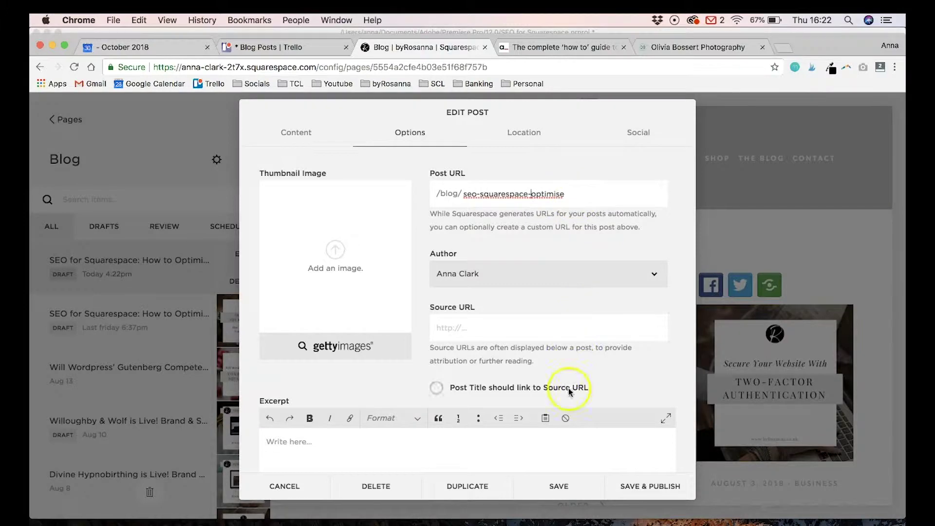
left_click(551, 492)
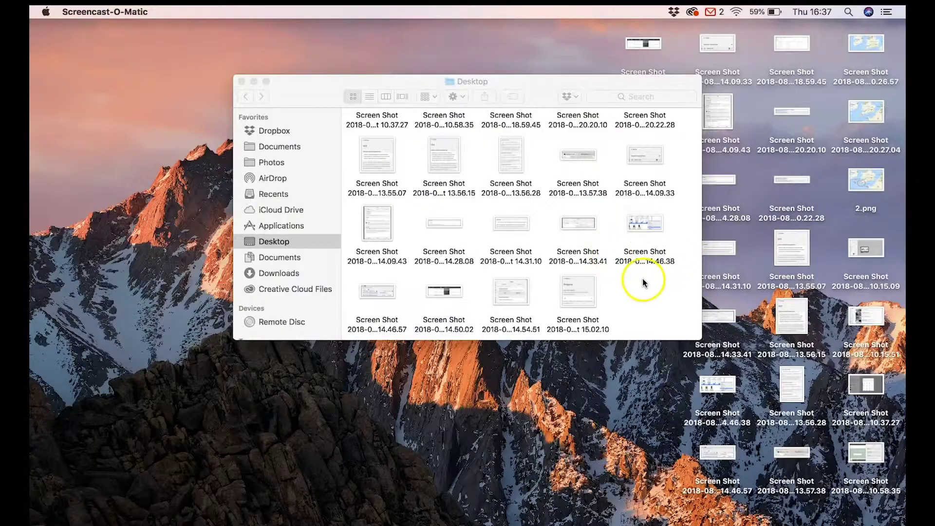
left_click(643, 281)
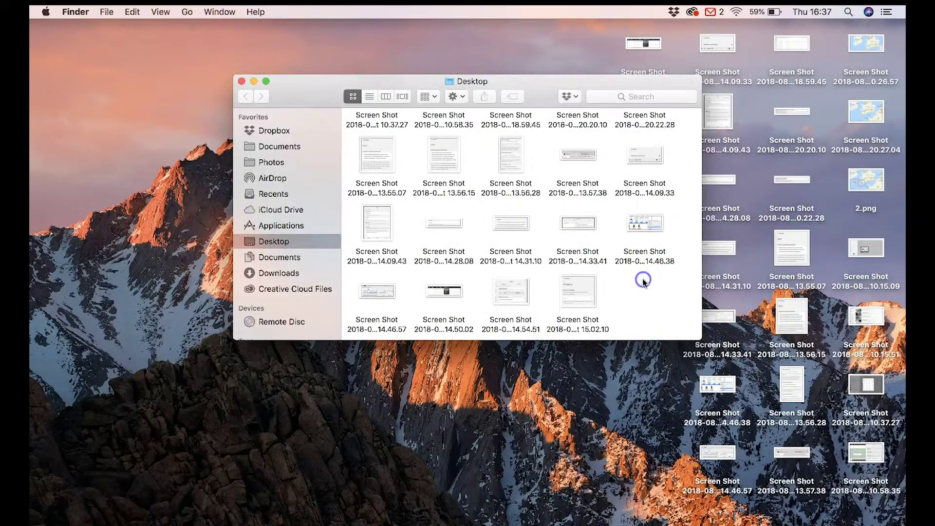
right_click(566, 293)
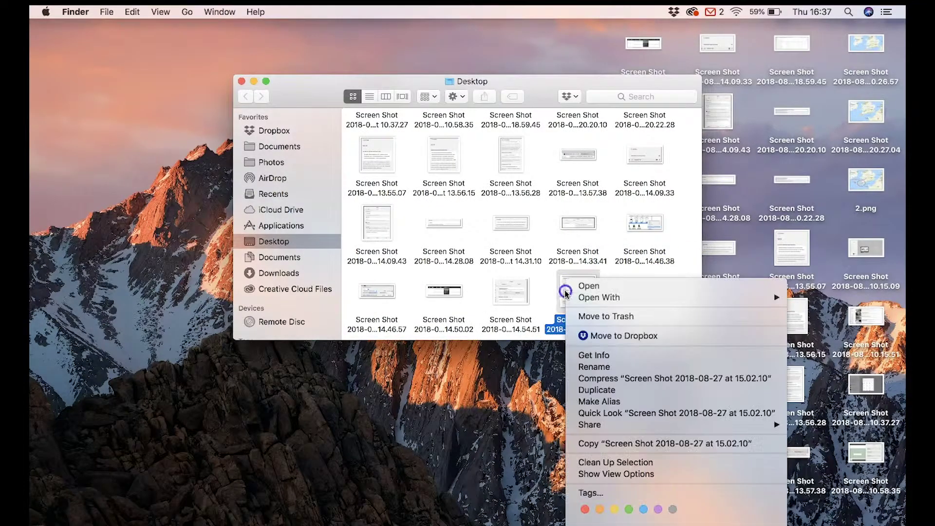
left_click(615, 355)
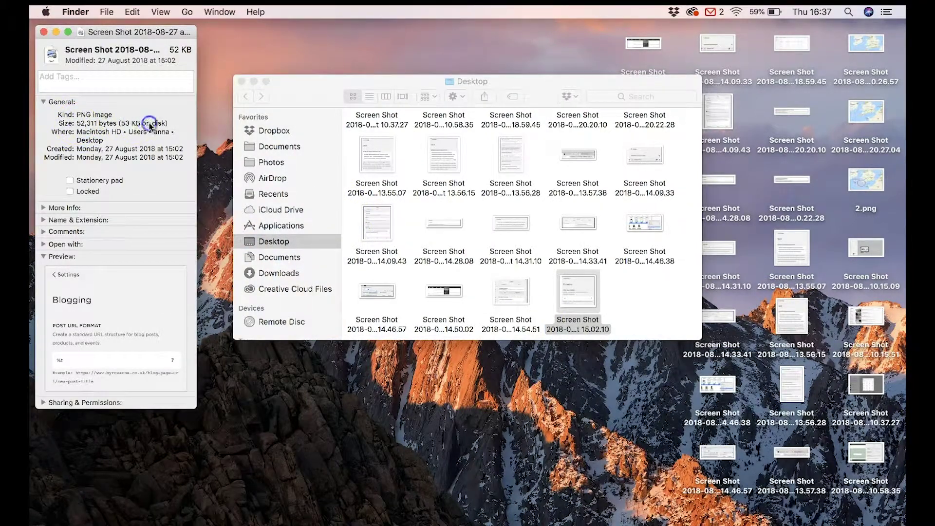
left_click_drag(119, 123, 171, 124)
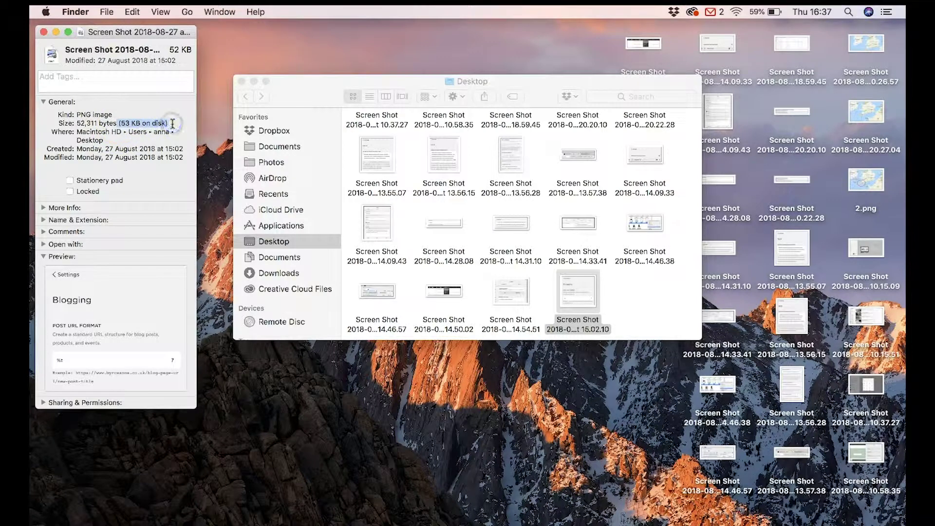
left_click(172, 124)
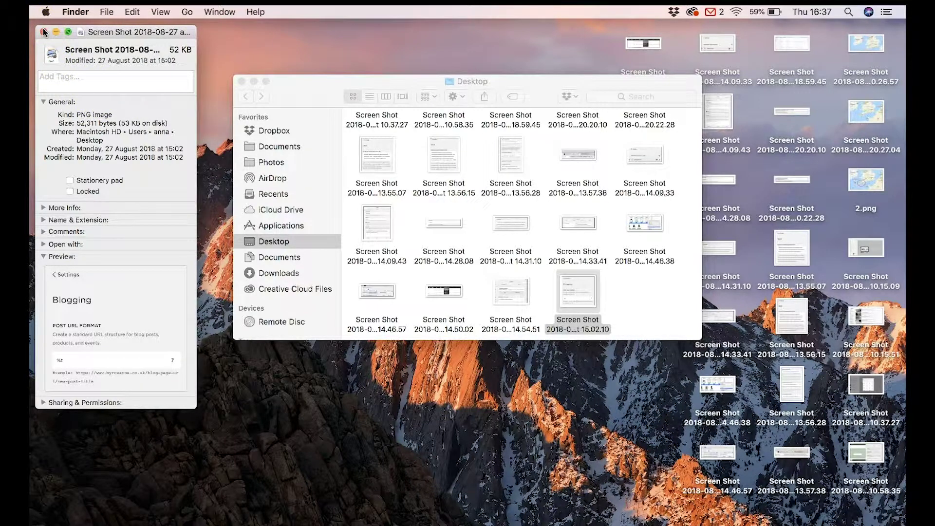
left_click(90, 123)
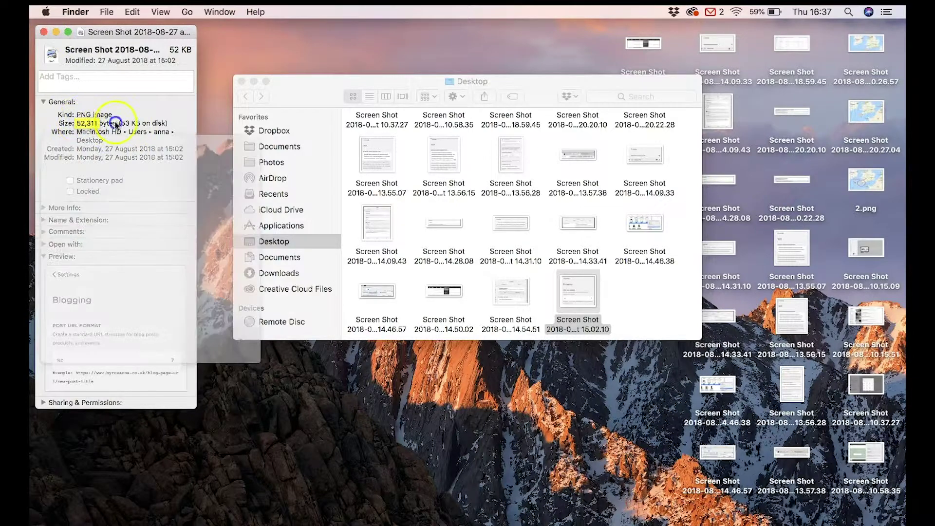
left_click(140, 122)
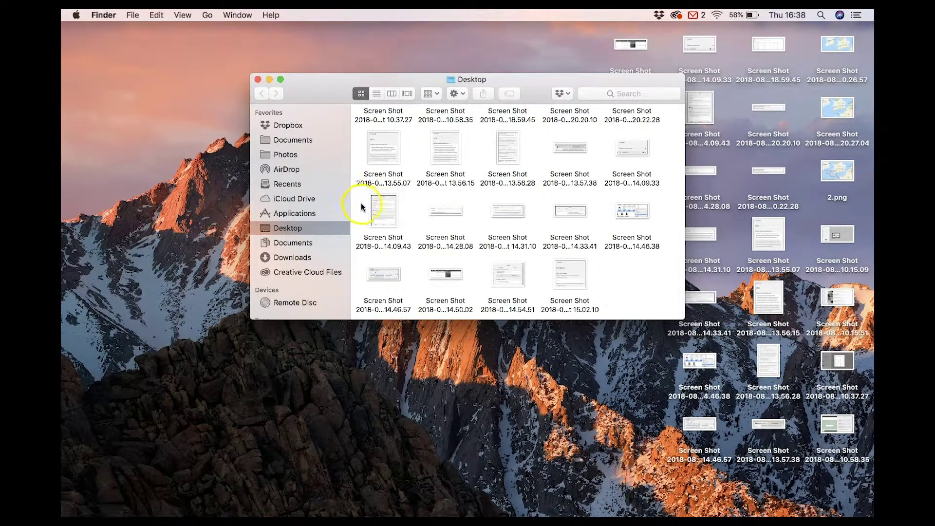
- Rename the nine screenshots using Name and Index format 'seo-squarespace-tutorial-' plus a number
left_click_drag(357, 206, 666, 300)
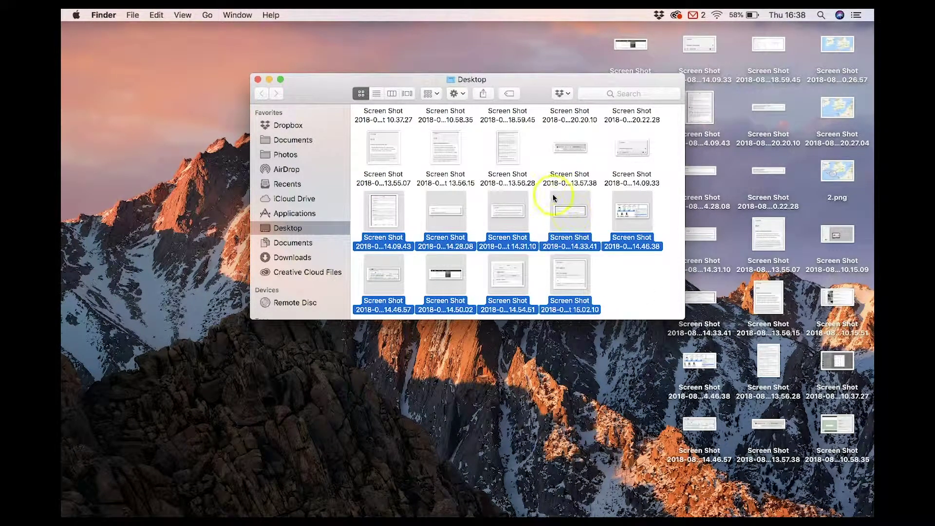
right_click(447, 215)
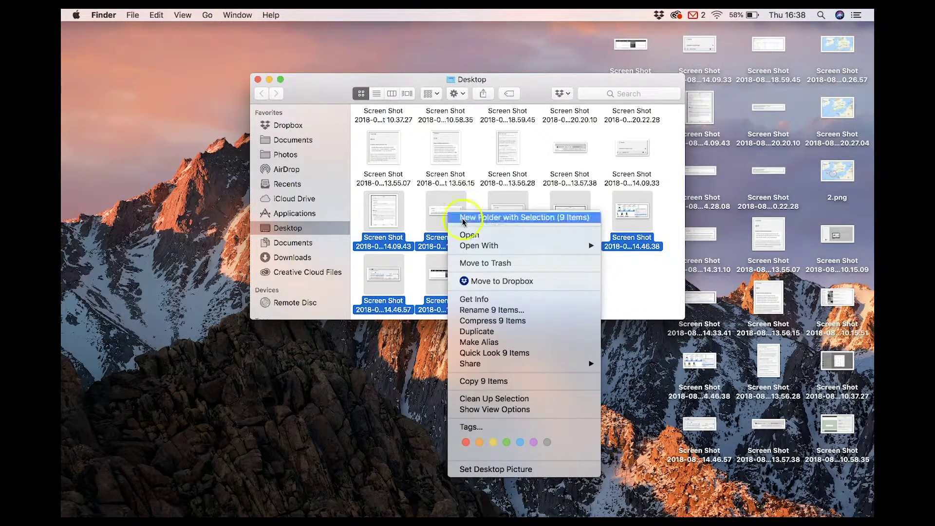
left_click(506, 310)
left_click(445, 158)
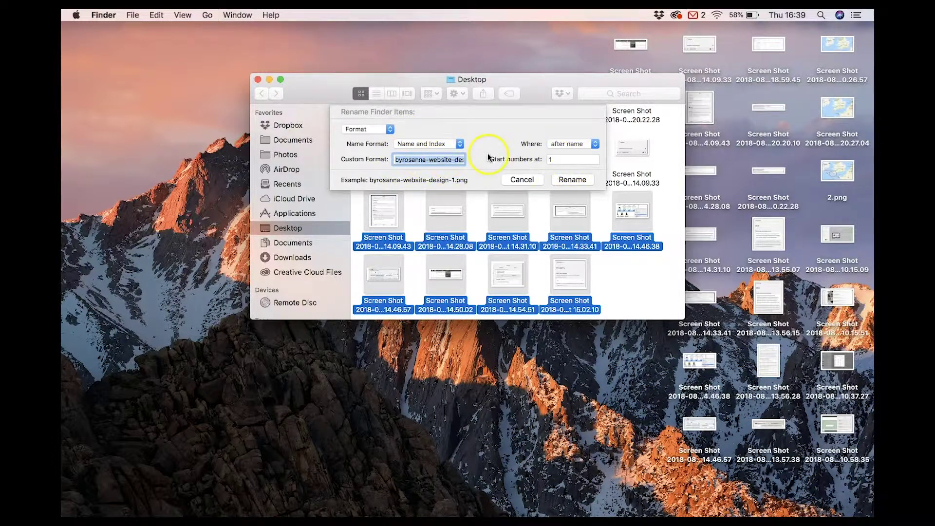
left_click(395, 161)
left_click_drag(396, 160, 490, 160)
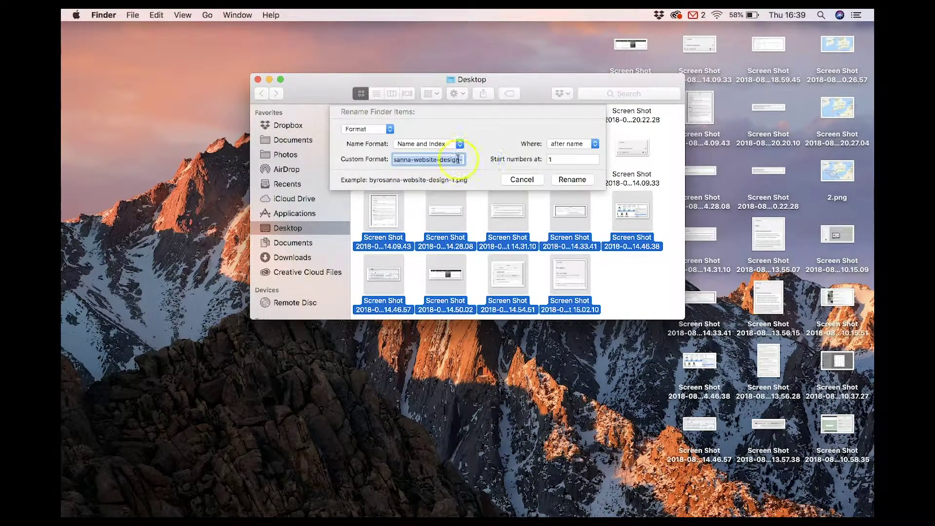
type("seo-squarespace-")
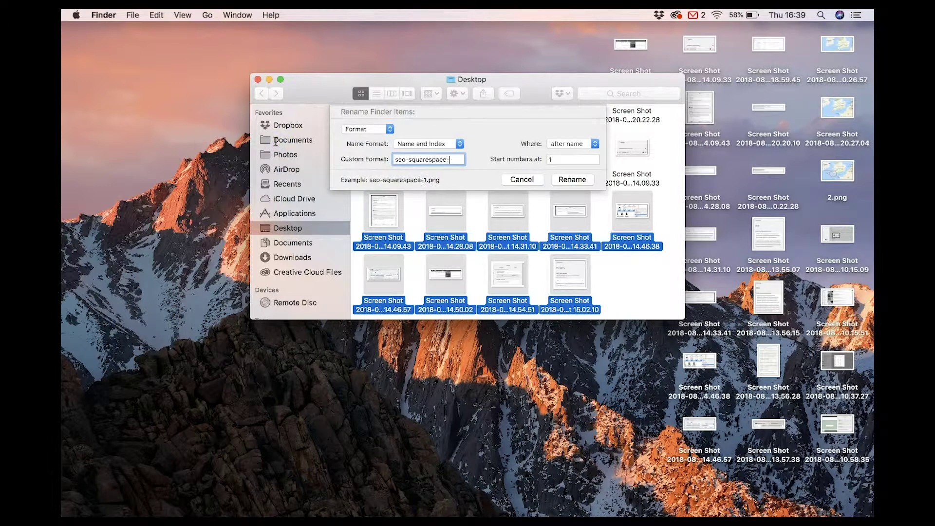
type("tutorial-")
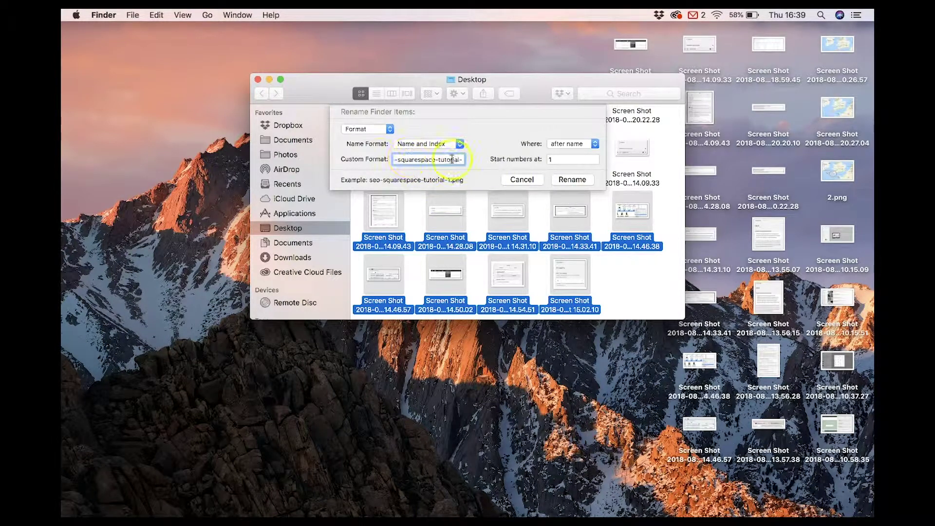
left_click(576, 177)
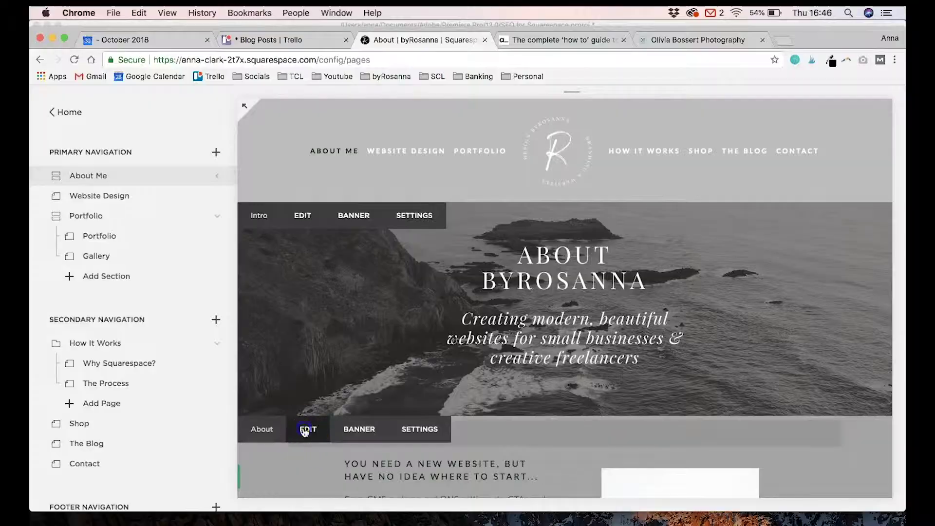
- Enter edit mode on the About page from its preview in Pages
left_click(304, 432)
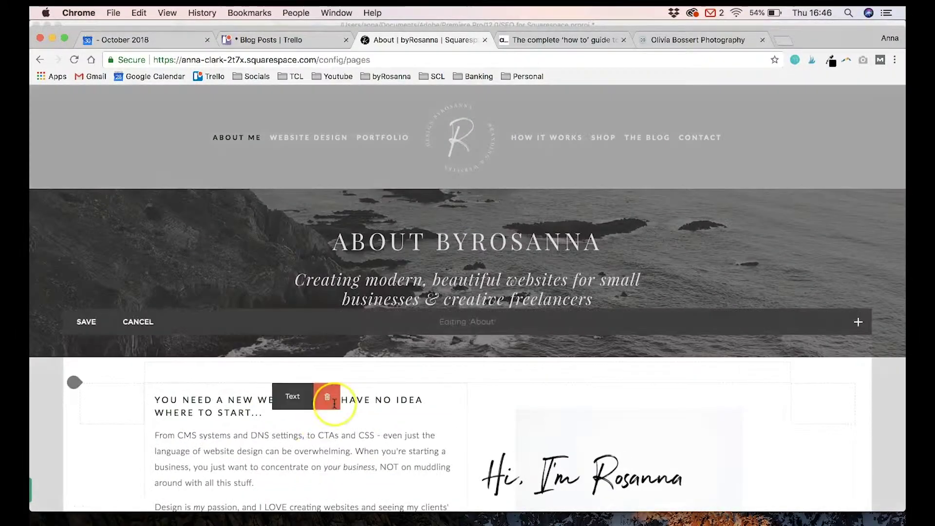
- Insert an image block below the About text and upload the me.png photo into it
scroll(334, 397, "down", 10)
scroll(334, 404, "down", 1)
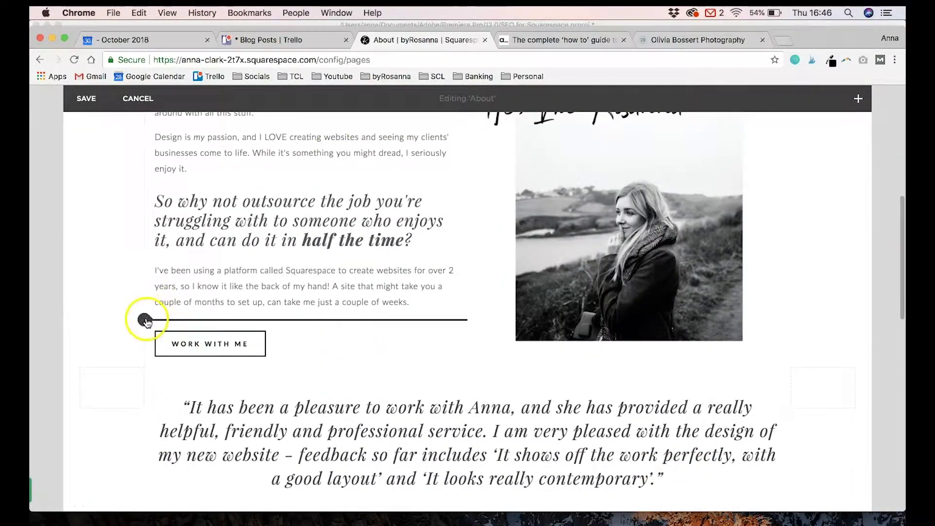
left_click(144, 320)
left_click(325, 227)
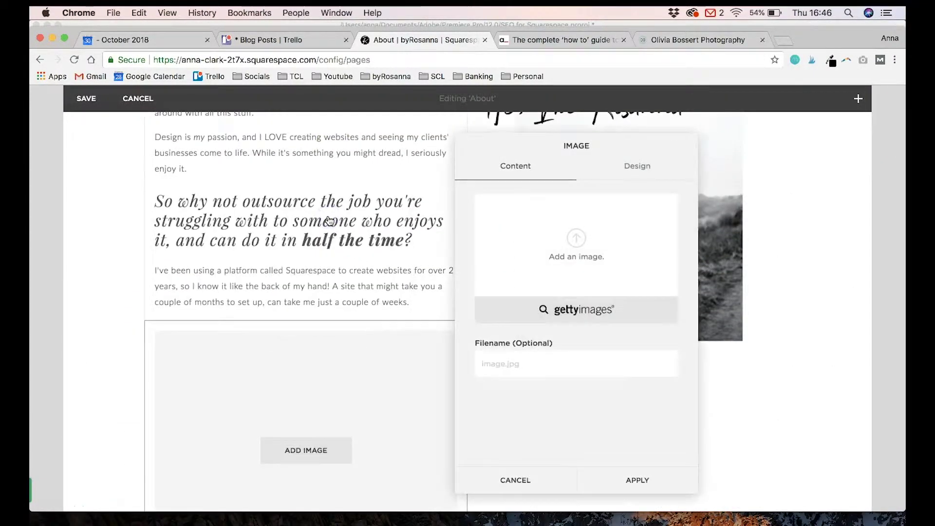
scroll(353, 312, "down", 3)
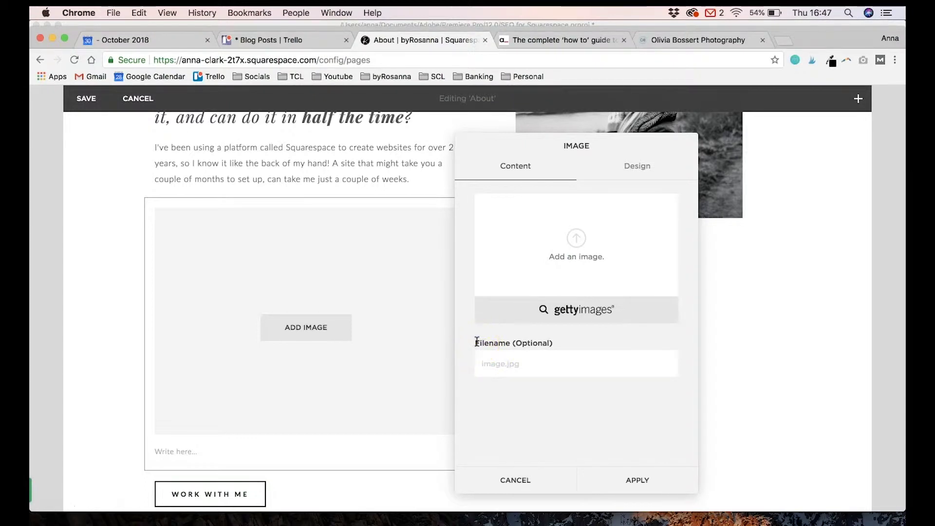
left_click(490, 361)
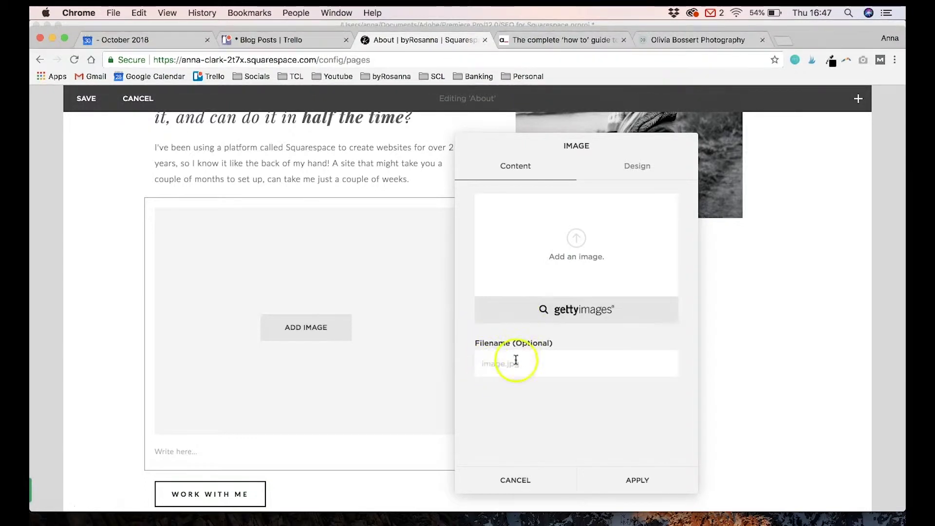
left_click(568, 255)
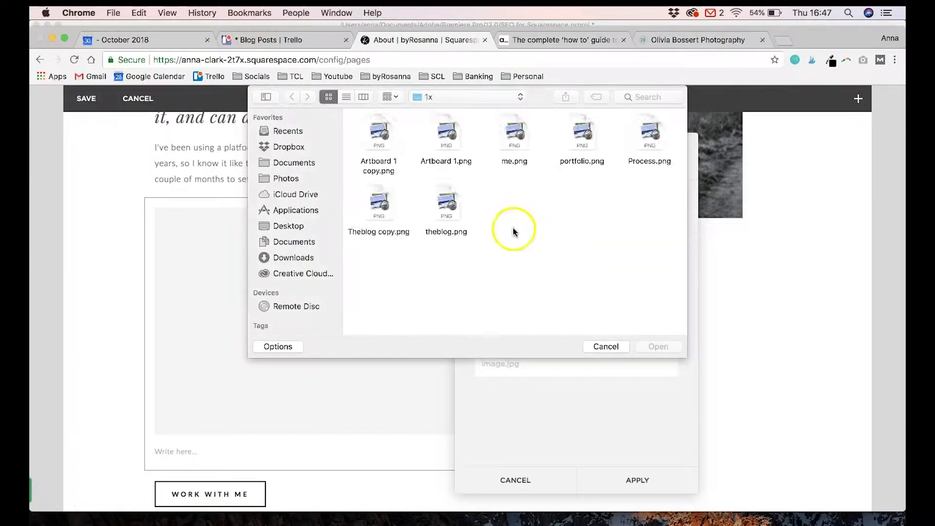
left_click(517, 146)
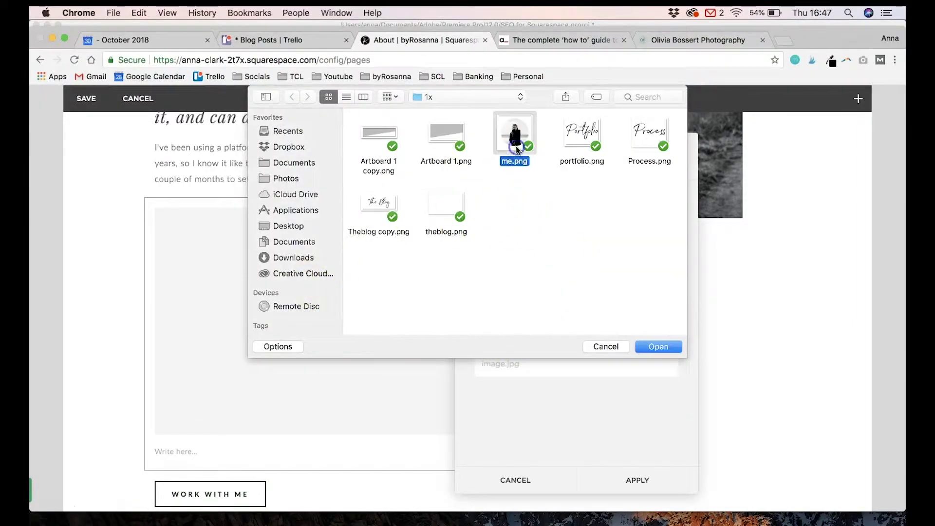
left_click(653, 346)
- Replace the me.png filename with the owner's name plus '(Squarespace Website Designer)'
left_click(532, 357)
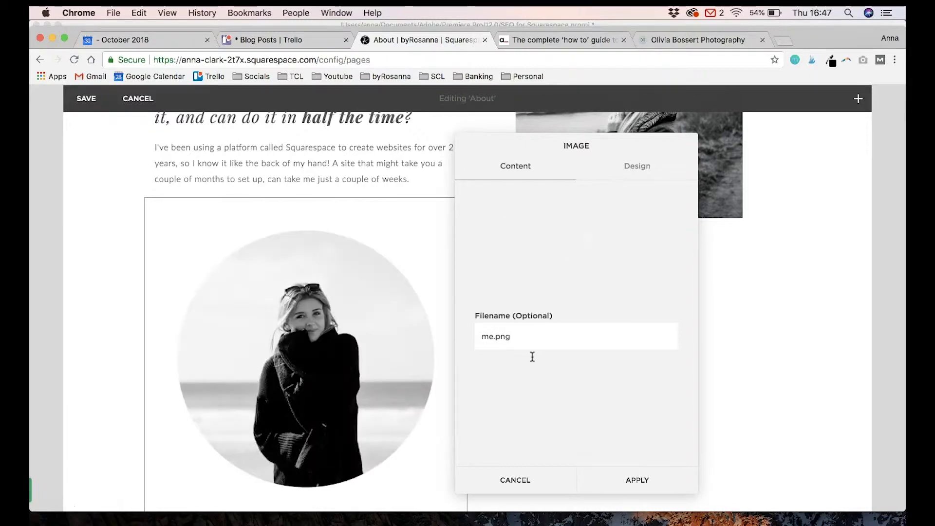
left_click(518, 335)
left_click_drag(513, 362, 456, 366)
key("BackSpace")
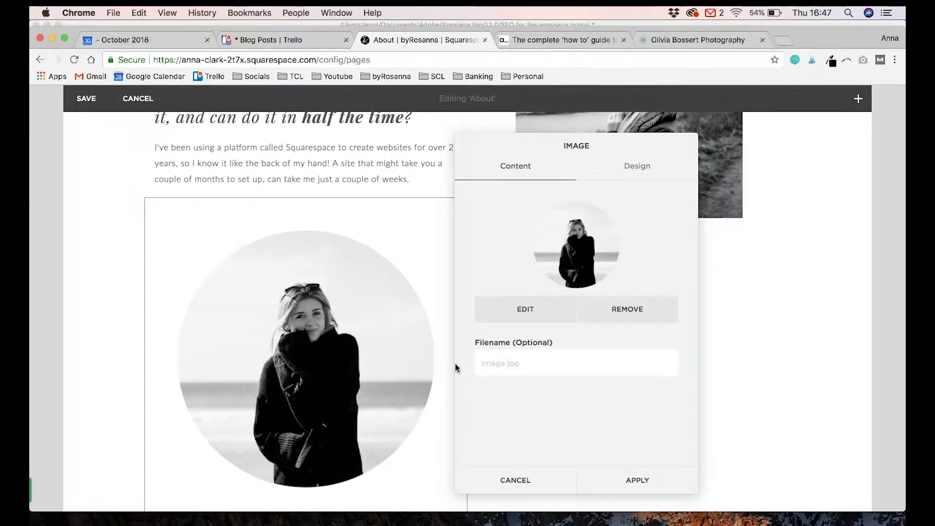
type("Anna")
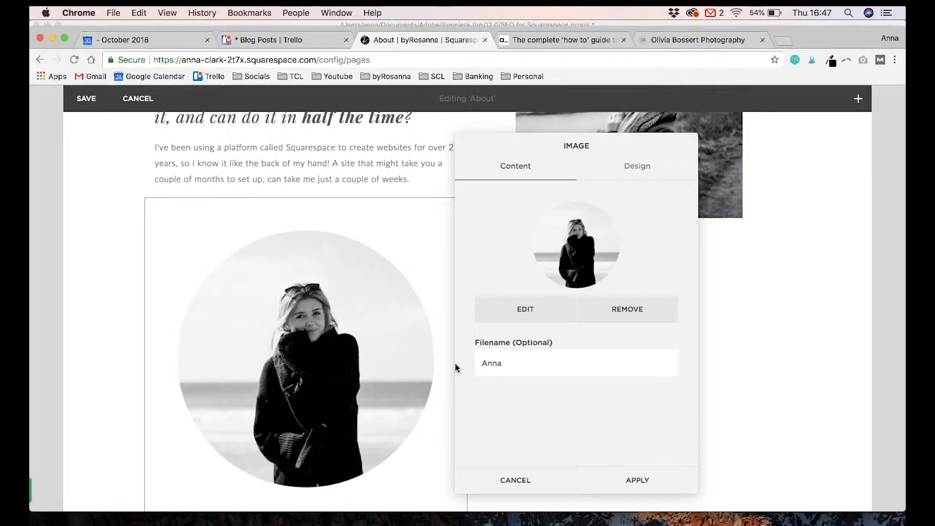
type(" (Squarespace Website Designer)")
left_click(642, 365)
left_click_drag(642, 365, 480, 365)
left_click(480, 365)
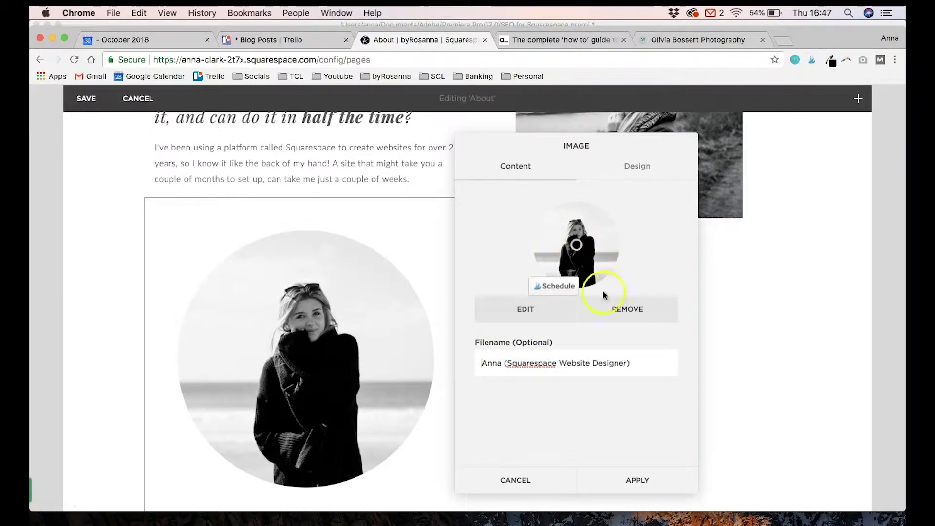